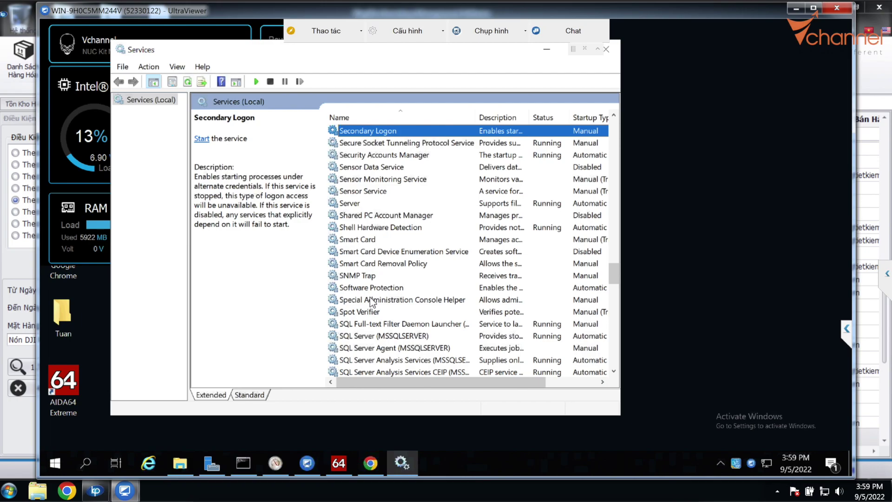
{"action": "scroll", "coordinate": [375, 293], "scroll_direction": "down", "scroll_amount": 2}
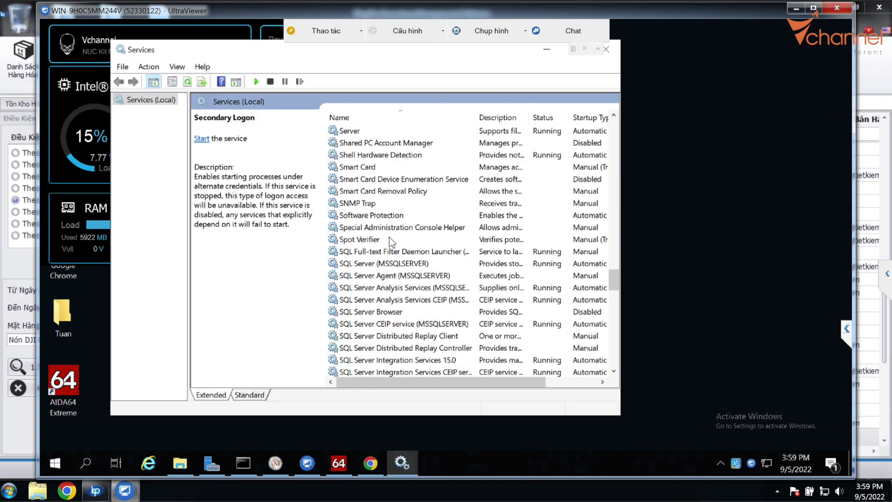
{"action": "scroll", "coordinate": [392, 241], "scroll_direction": "down", "scroll_amount": 2}
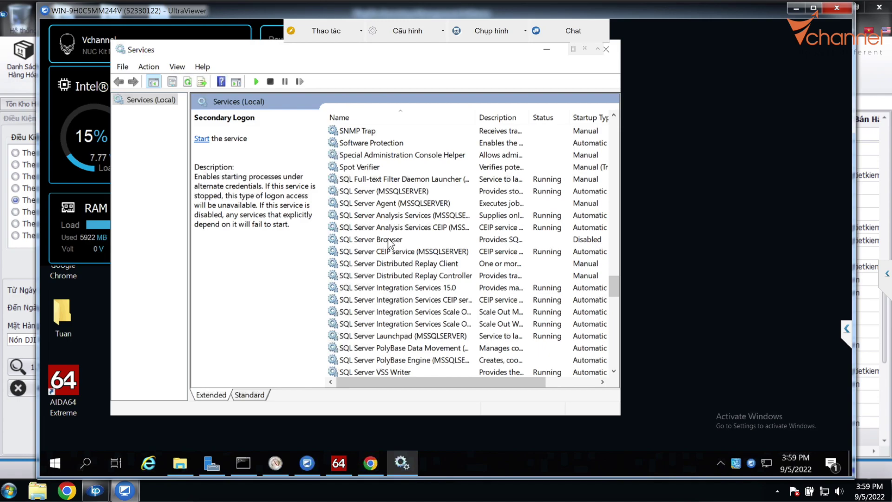
{"action": "scroll", "coordinate": [390, 274], "scroll_direction": "down", "scroll_amount": 1}
- Open the Services console by running services.msc from the Run dialog
{"action": "left_click", "coordinate": [81, 462]}
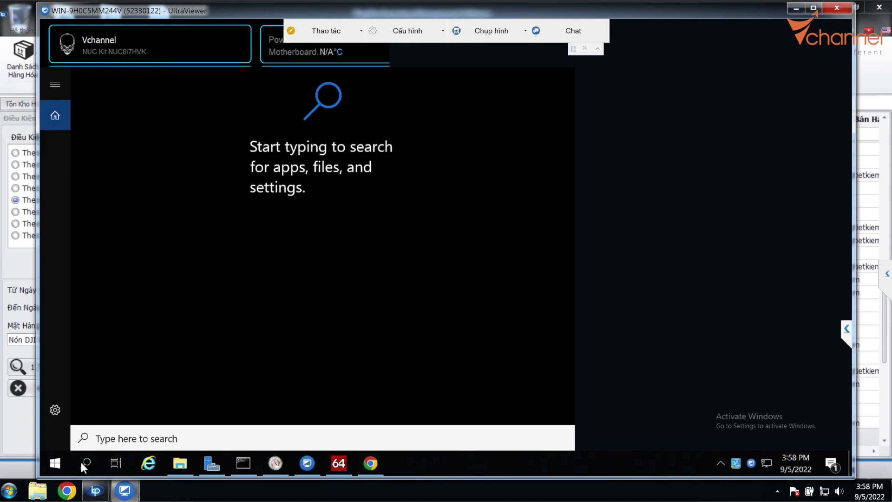
{"action": "type", "text": "run"}
{"action": "key", "text": "Return"}
{"action": "type", "text": "services.msc"}
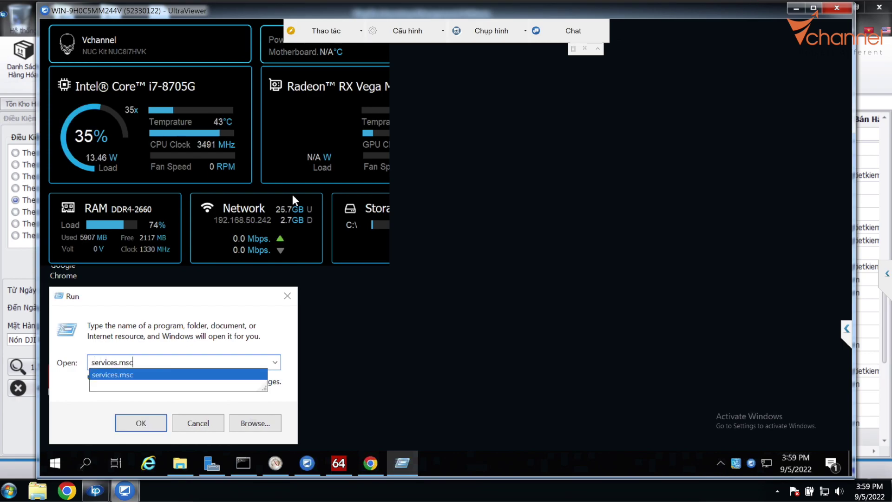
{"action": "key", "text": "Return"}
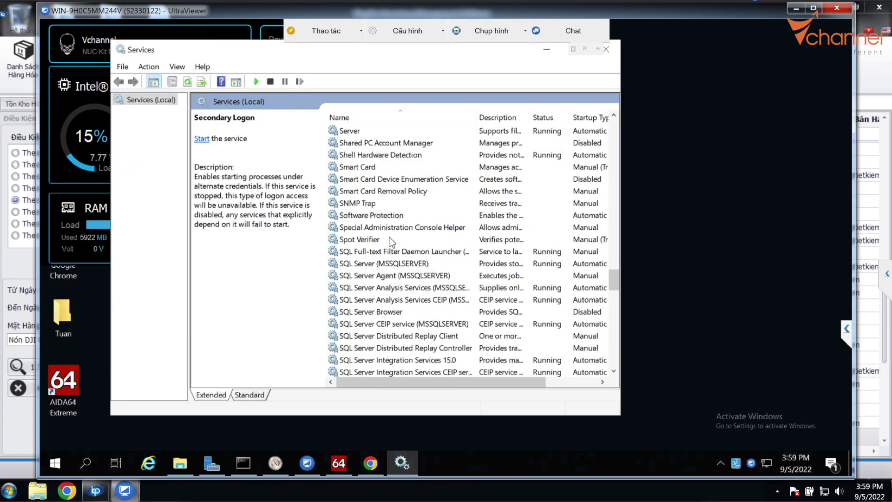
- Start the SQL Server Agent (MSSQLSERVER) service
{"action": "scroll", "coordinate": [390, 238], "scroll_direction": "down", "scroll_amount": 3}
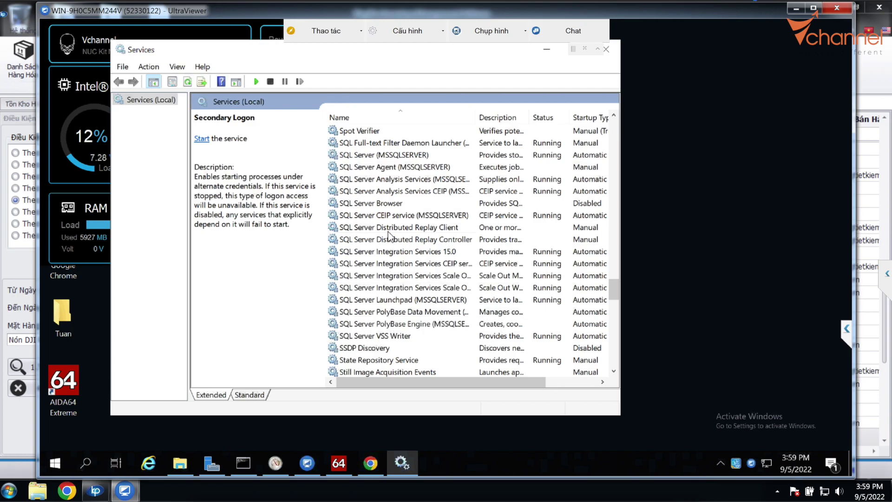
{"action": "left_click", "coordinate": [395, 168]}
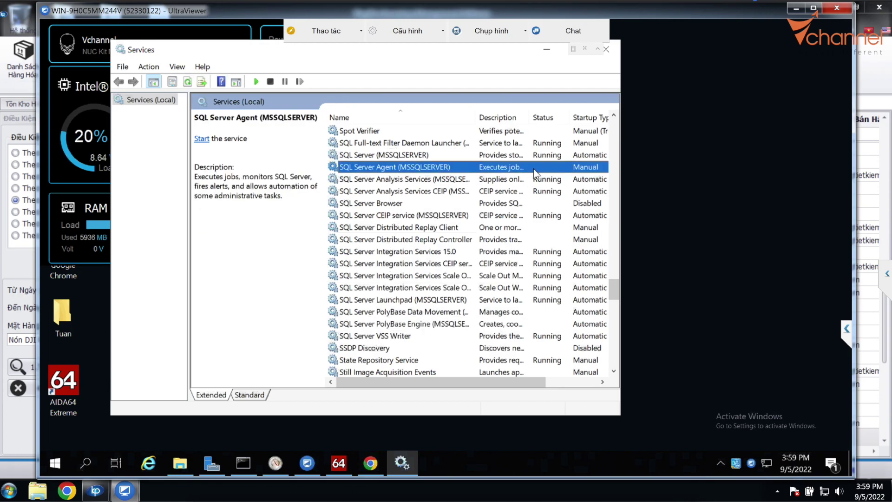
{"action": "right_click", "coordinate": [466, 168]}
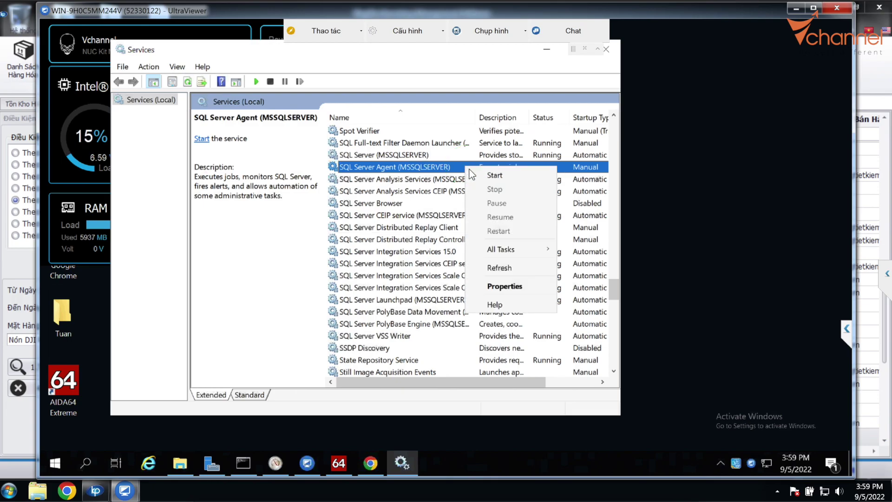
{"action": "left_click", "coordinate": [493, 175]}
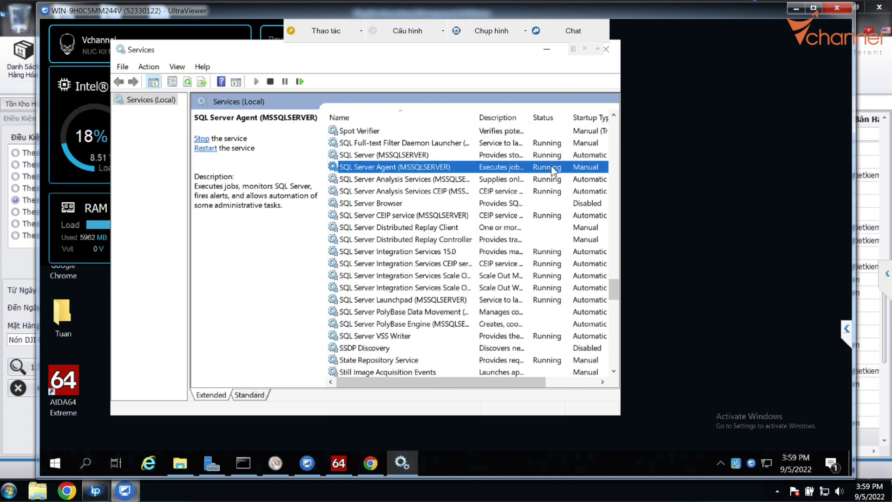
- Switch to Microsoft SQL Server Management Studio and connect to the local Database Engine with Windows Authentication
{"action": "left_click", "coordinate": [710, 321]}
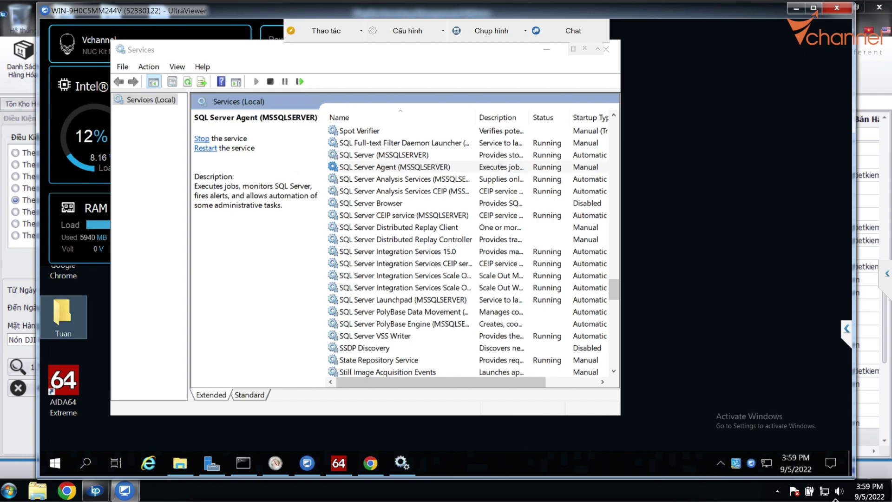
{"action": "left_click", "coordinate": [849, 470]}
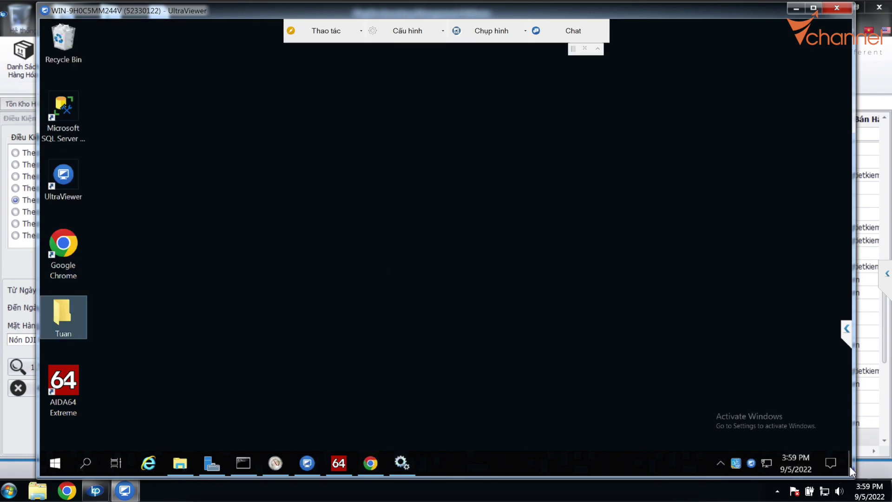
{"action": "left_click", "coordinate": [73, 144]}
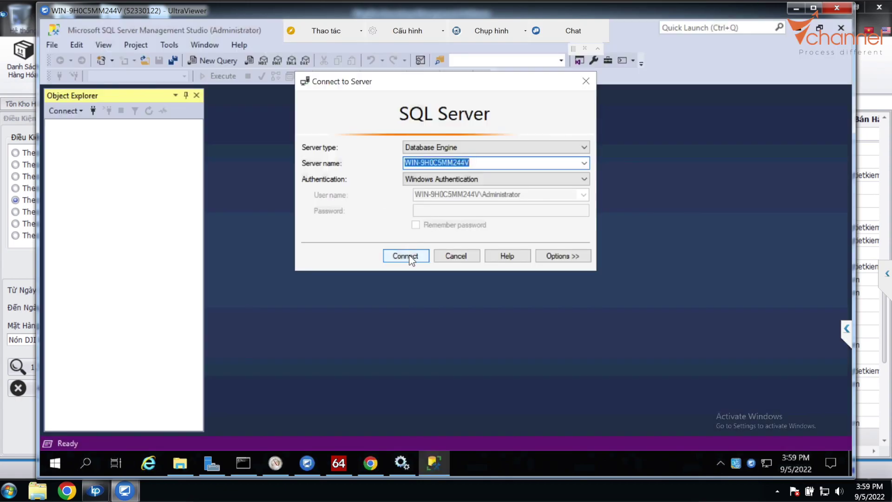
{"action": "left_click", "coordinate": [409, 255]}
- Start the Maintenance Plan Wizard for the Maintenance Plans folder under the server's Management node
{"action": "double_click", "coordinate": [101, 204]}
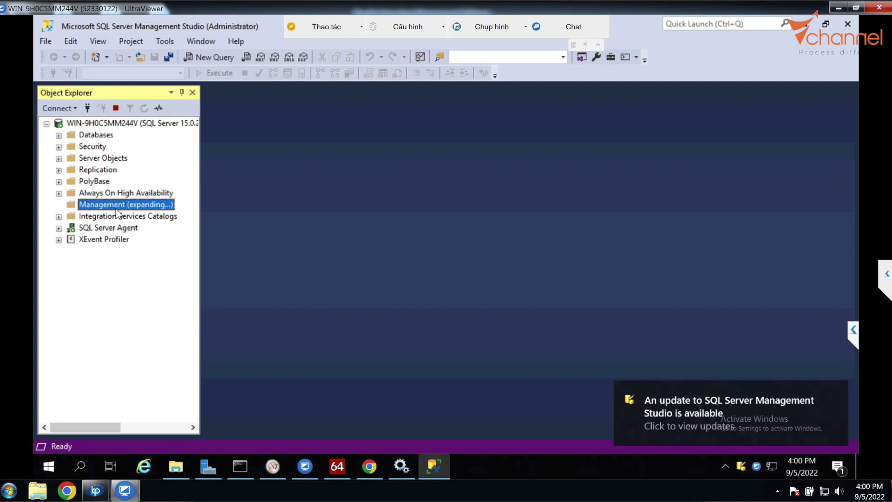
{"action": "left_click", "coordinate": [149, 263]}
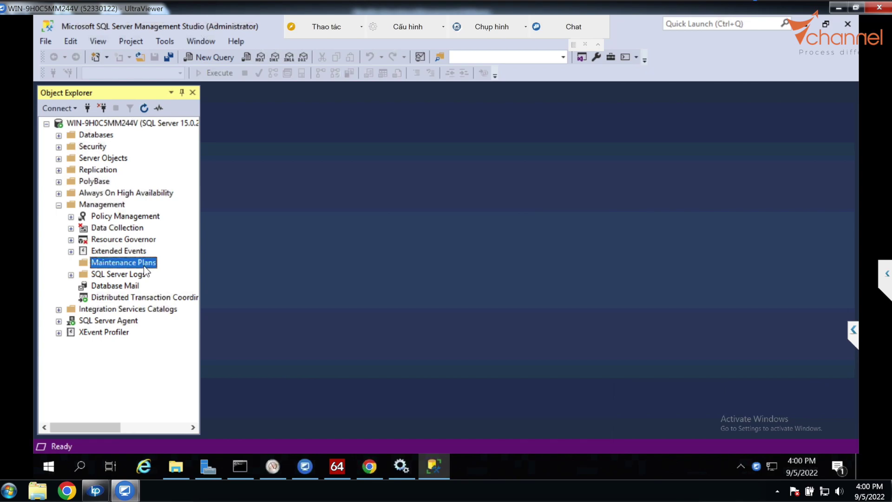
{"action": "right_click", "coordinate": [145, 265]}
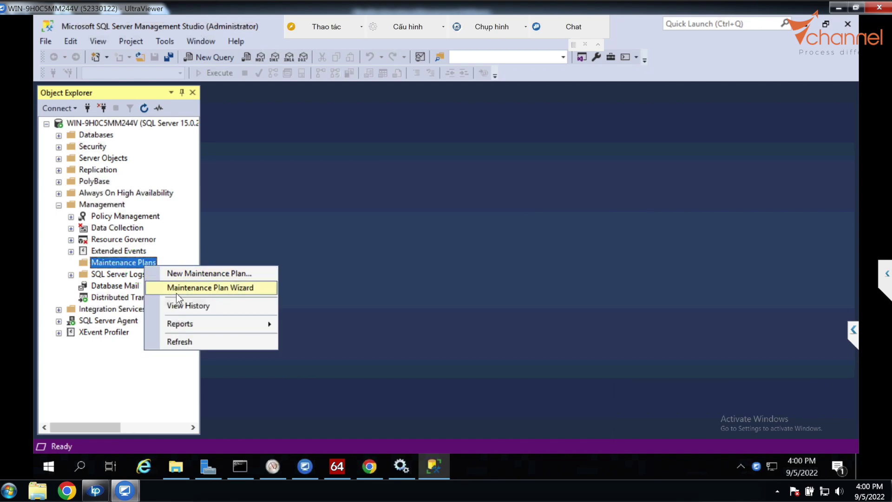
{"action": "left_click", "coordinate": [181, 288]}
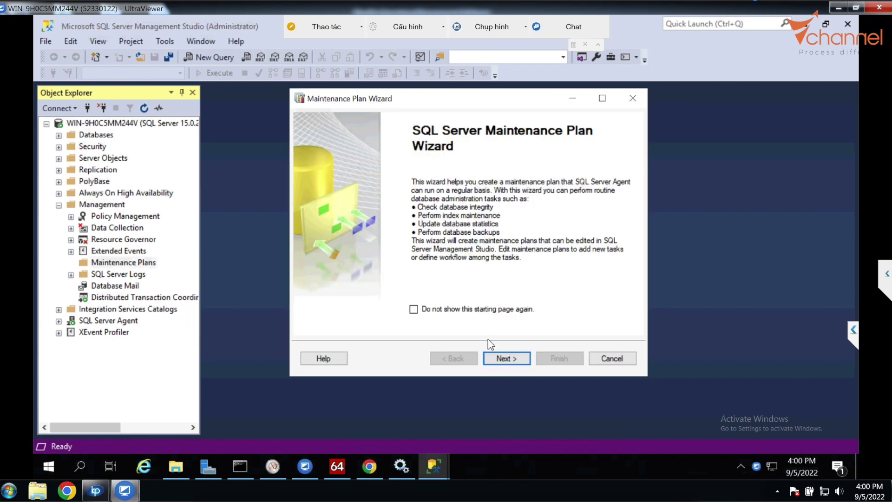
- Name the maintenance plan "Backup server Vchannel" and use a single schedule for the entire plan
{"action": "left_click", "coordinate": [506, 358]}
{"action": "double_click", "coordinate": [388, 181]}
{"action": "type", "text": "Backup ser"}
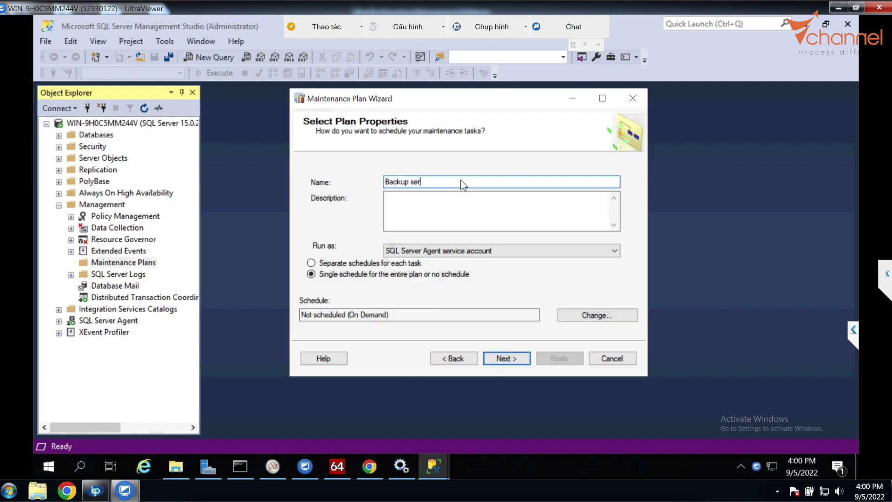
{"action": "type", "text": "ver Vchannel"}
{"action": "left_click", "coordinate": [324, 275]}
- Set the maintenance plan's job schedule to occur daily
{"action": "left_click", "coordinate": [600, 316]}
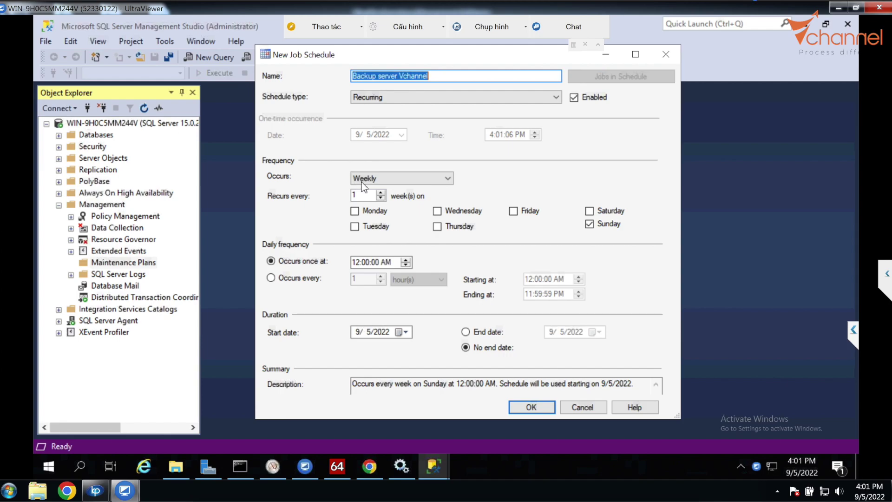
{"action": "left_click", "coordinate": [378, 176]}
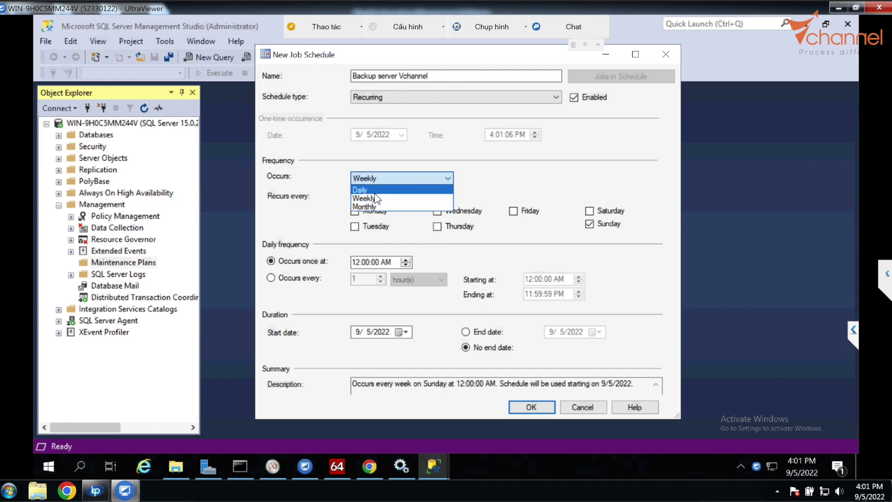
{"action": "left_click", "coordinate": [369, 192]}
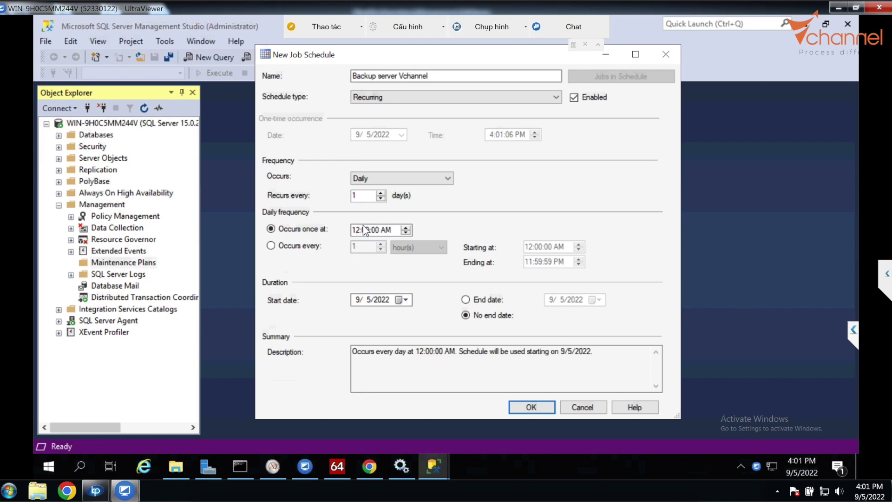
{"action": "left_click", "coordinate": [540, 406]}
- Include the Back Up Database (Full) and Maintenance Cleanup Task tasks in the plan, with the full backup first
{"action": "left_click", "coordinate": [507, 358]}
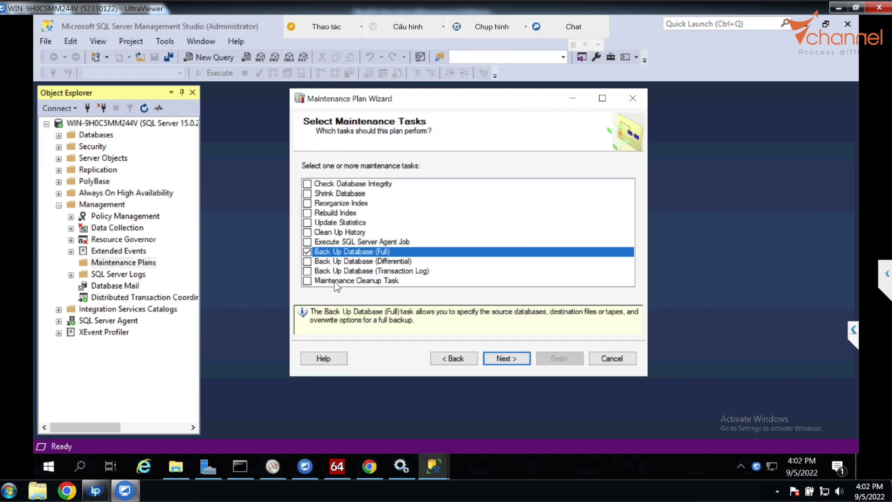
{"action": "left_click", "coordinate": [329, 280]}
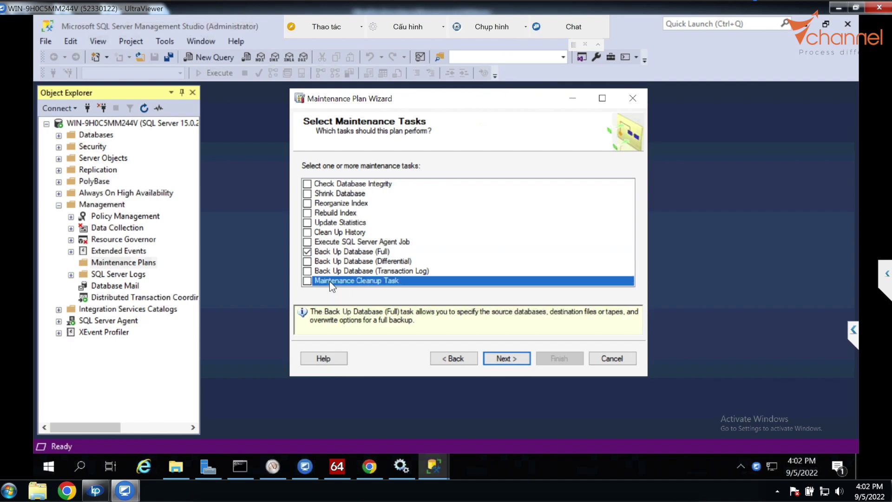
{"action": "left_click", "coordinate": [506, 357]}
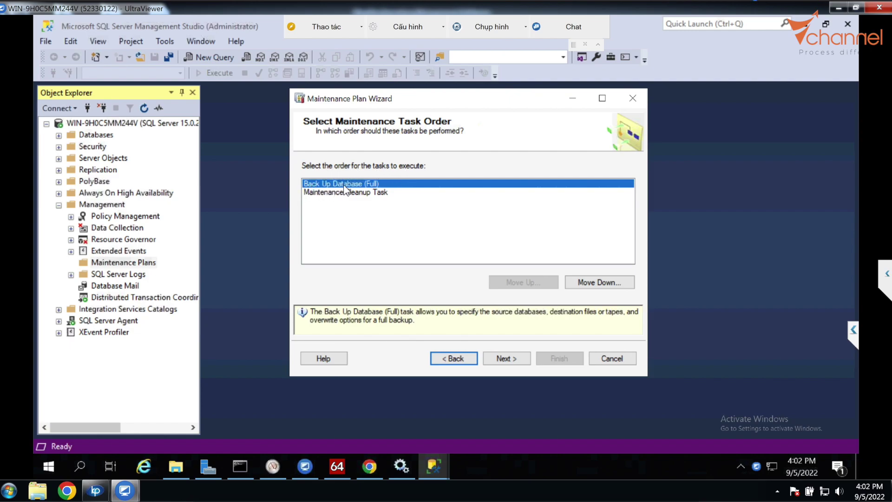
{"action": "left_click", "coordinate": [524, 360]}
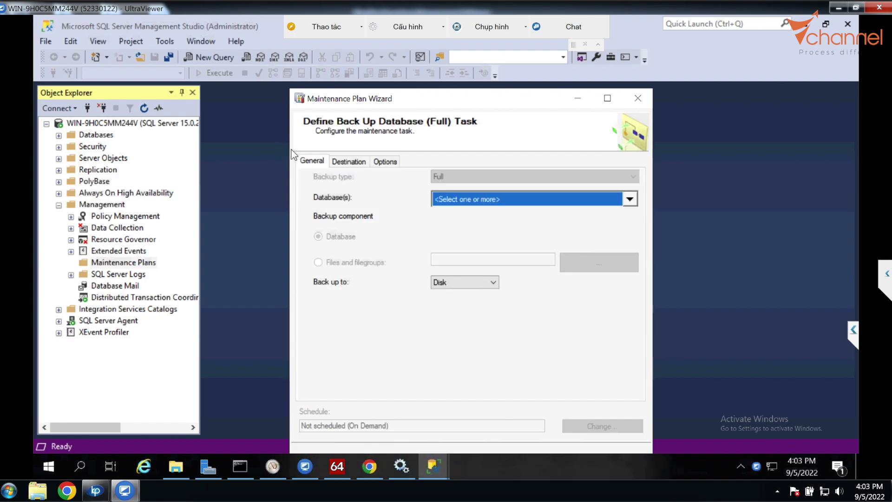
- Set the full backup task to cover all databases
{"action": "left_click", "coordinate": [492, 199]}
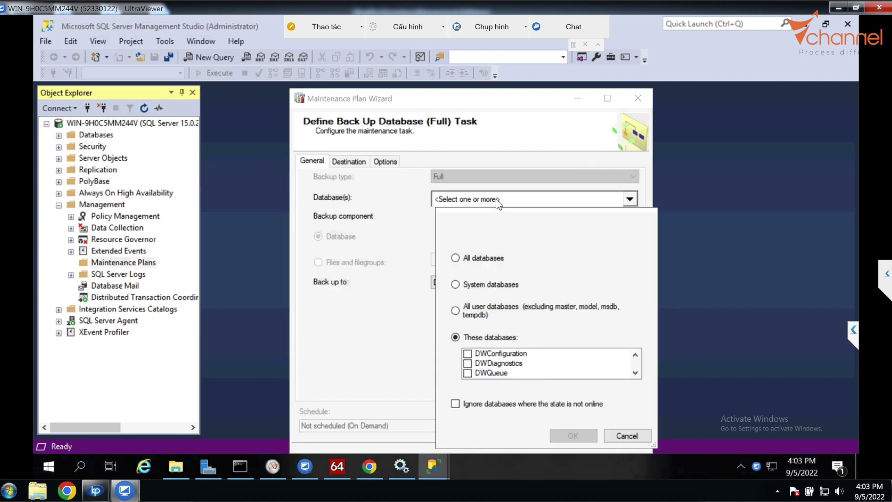
{"action": "scroll", "coordinate": [513, 372], "scroll_direction": "down", "scroll_amount": 2}
{"action": "scroll", "coordinate": [513, 372], "scroll_direction": "up", "scroll_amount": 2}
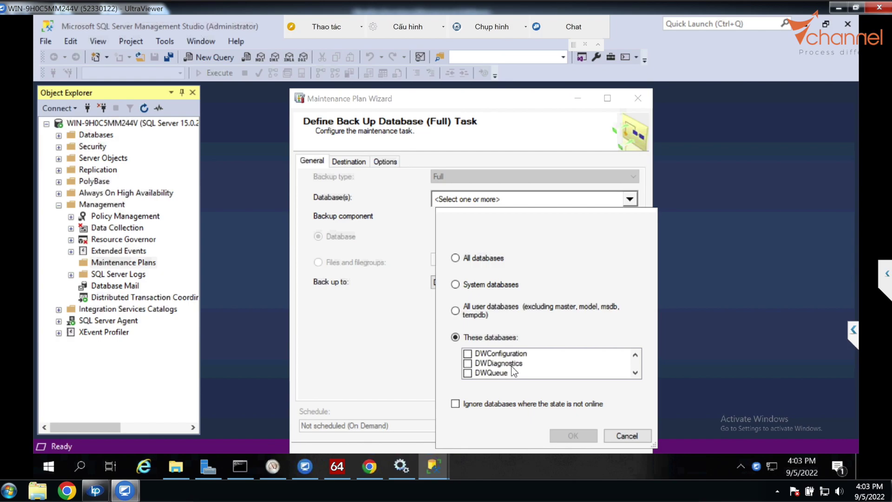
{"action": "left_click", "coordinate": [489, 258]}
{"action": "left_click", "coordinate": [573, 436]}
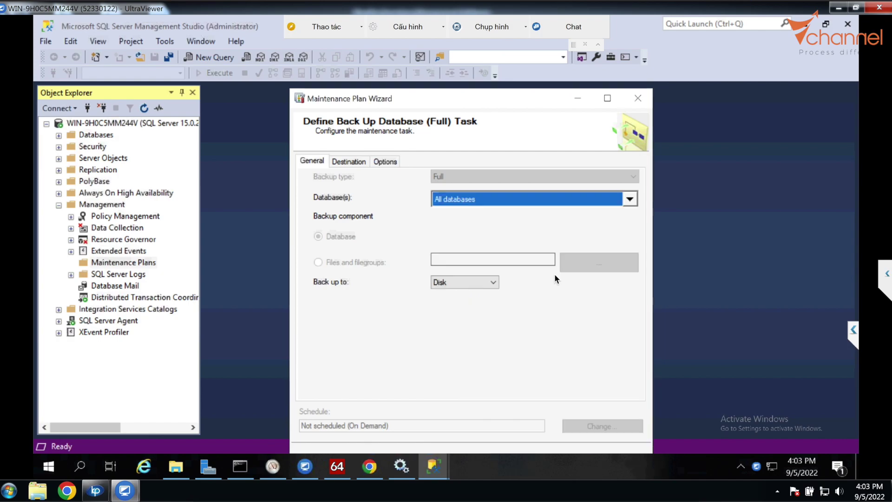
- Open the full backup task's destination settings and check which folders are offered for the backup files
{"action": "left_click", "coordinate": [353, 160]}
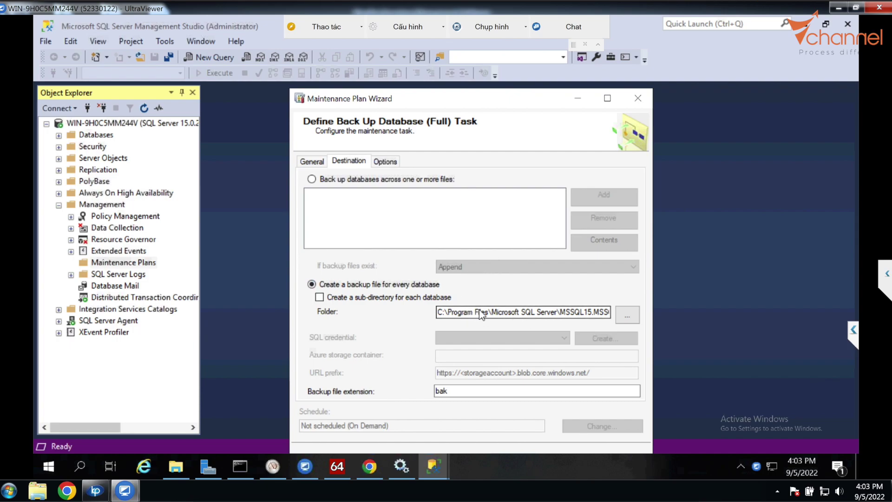
{"action": "left_click", "coordinate": [627, 317]}
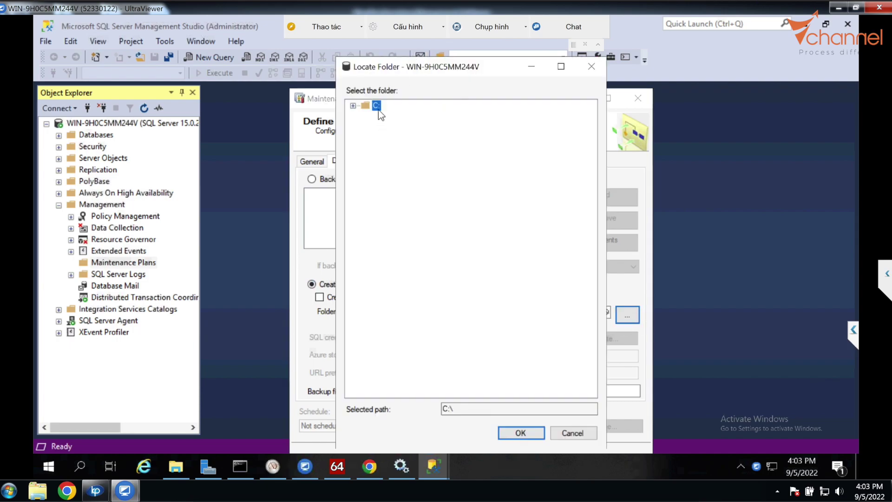
{"action": "key", "text": "Escape"}
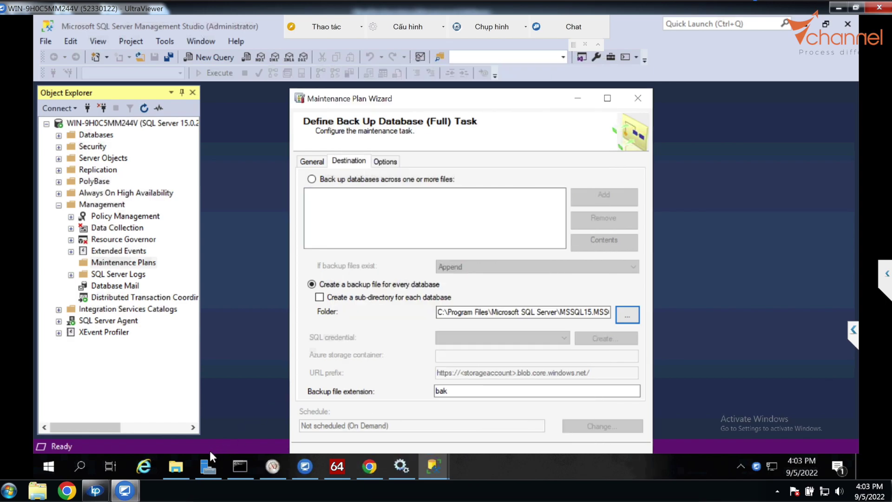
- In File Explorer, create a new folder on Local Disk (C:) and rename the folder dated 7/14/2022 as VCHANNEL SERVER BACKUP
{"action": "left_click", "coordinate": [175, 466]}
{"action": "right_click", "coordinate": [349, 418]}
{"action": "mouse_move", "coordinate": [422, 388]}
{"action": "left_click", "coordinate": [533, 287]}
{"action": "type", "text": "BACKUP VC"}
{"action": "key", "text": "ctrl+a"}
{"action": "key", "text": "BackSpace"}
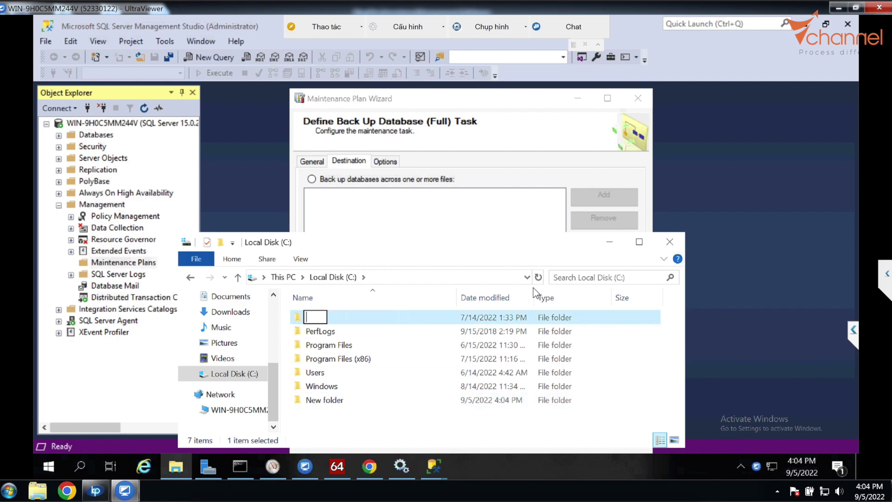
{"action": "type", "text": "VCHANNE SE"}
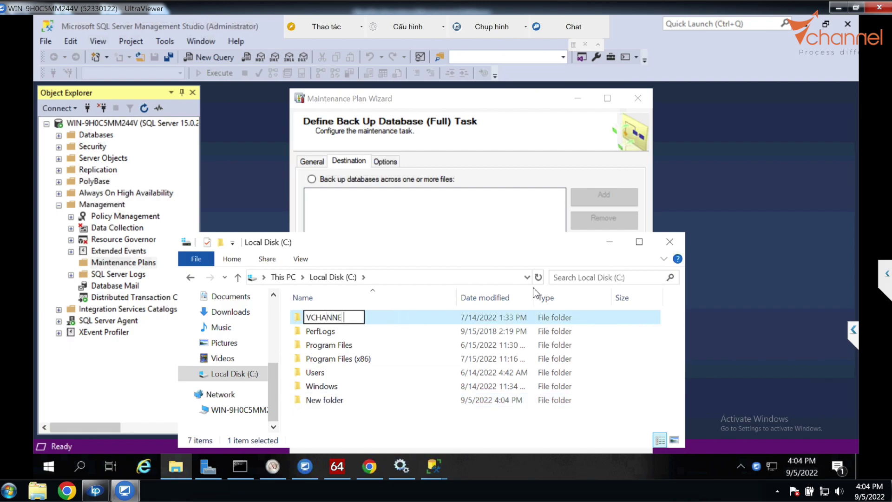
{"action": "key", "text": "BackSpace"}
{"action": "key", "text": "BackSpace"}
{"action": "key", "text": "BackSpace"}
{"action": "type", "text": "L SERVER BACKUP"}
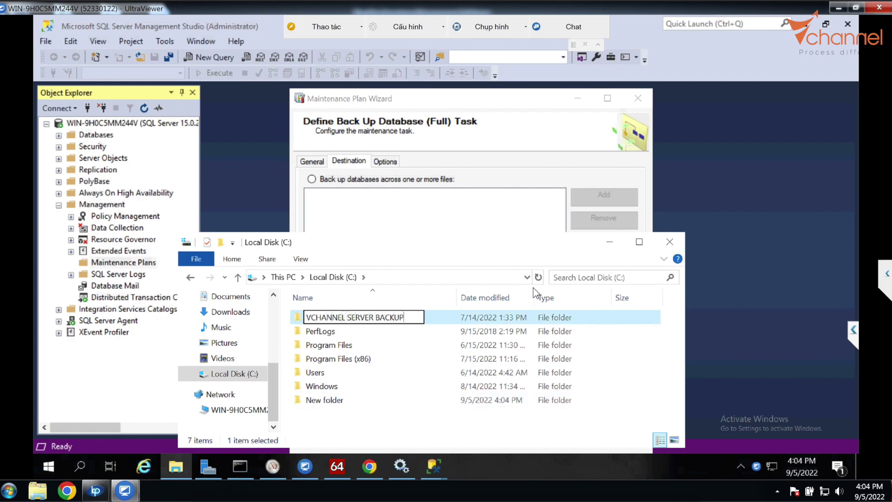
- Back in the Maintenance Plan Wizard, set the full backup task's destination folder to C:\VCHANNEL SERVER BACKUP
{"action": "key", "text": "alt+Tab"}
{"action": "left_click", "coordinate": [627, 314]}
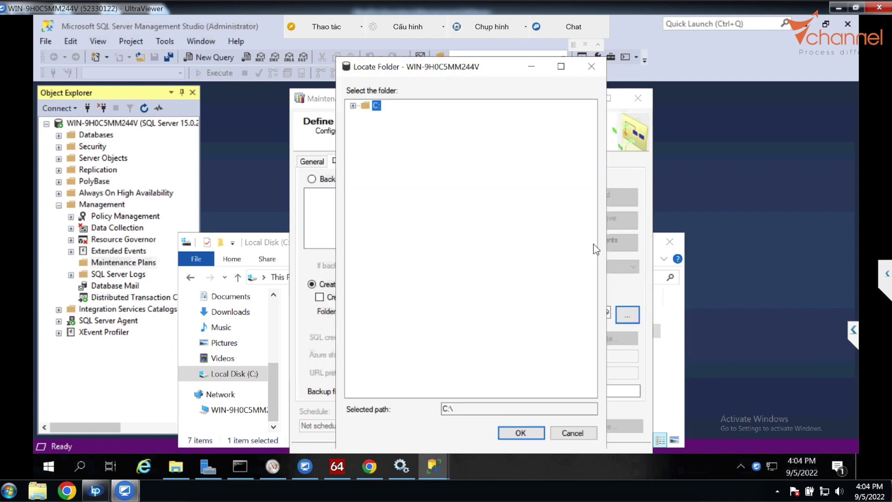
{"action": "left_click", "coordinate": [352, 106]}
{"action": "left_click", "coordinate": [445, 229]}
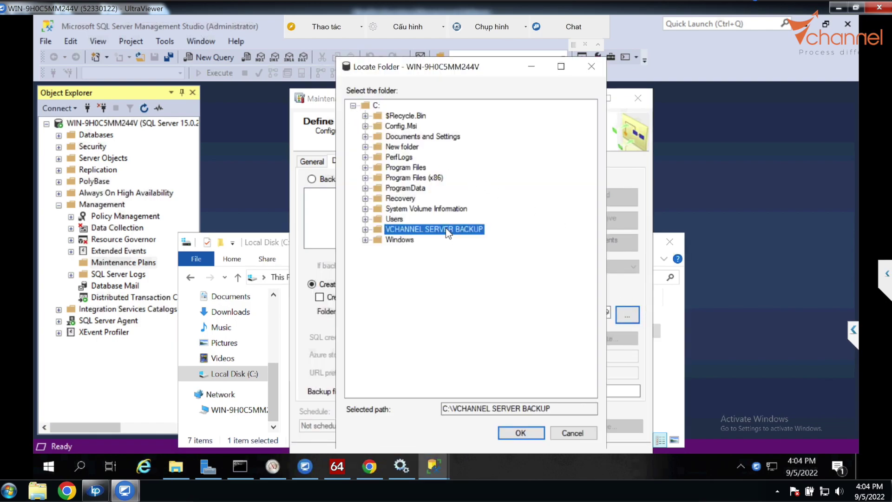
{"action": "left_click", "coordinate": [520, 434]}
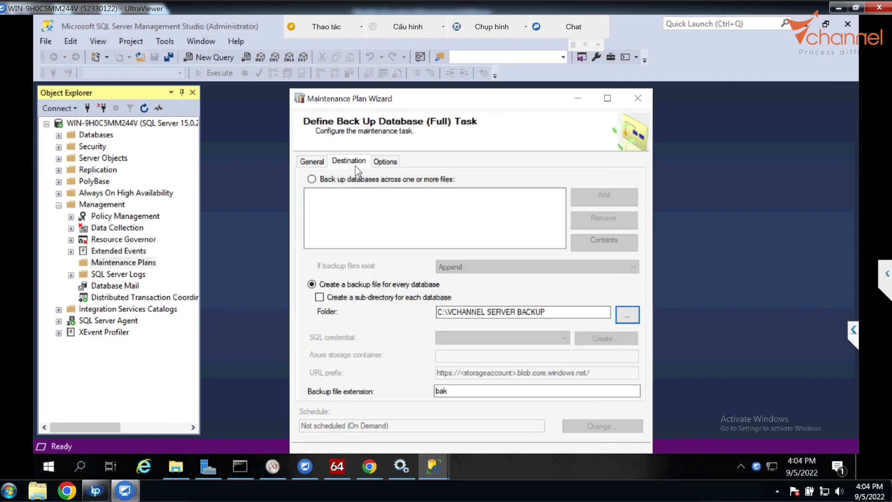
- Set the full backup task's compression option to Compress backup and continue to the maintenance cleanup task
{"action": "left_click", "coordinate": [385, 160]}
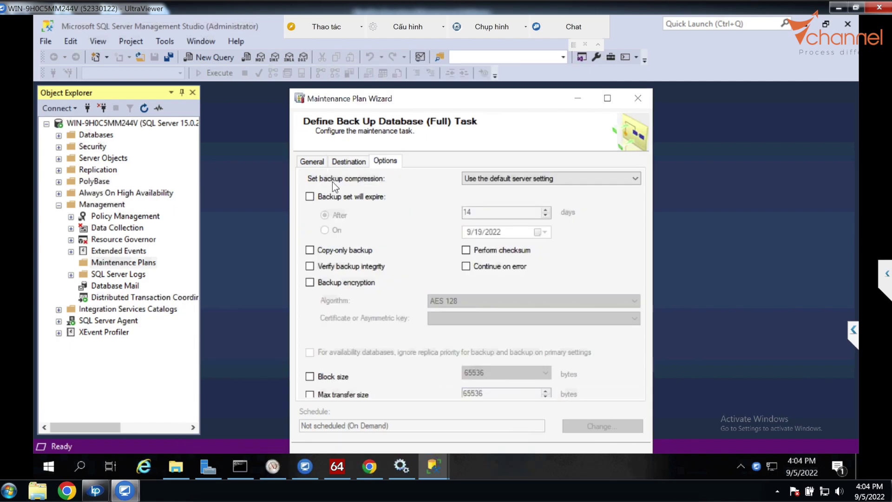
{"action": "left_click", "coordinate": [504, 176]}
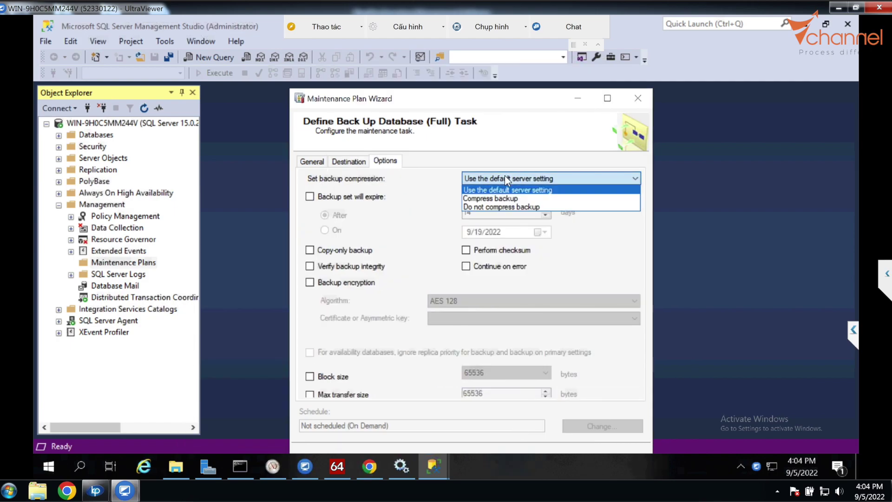
{"action": "left_click", "coordinate": [510, 199]}
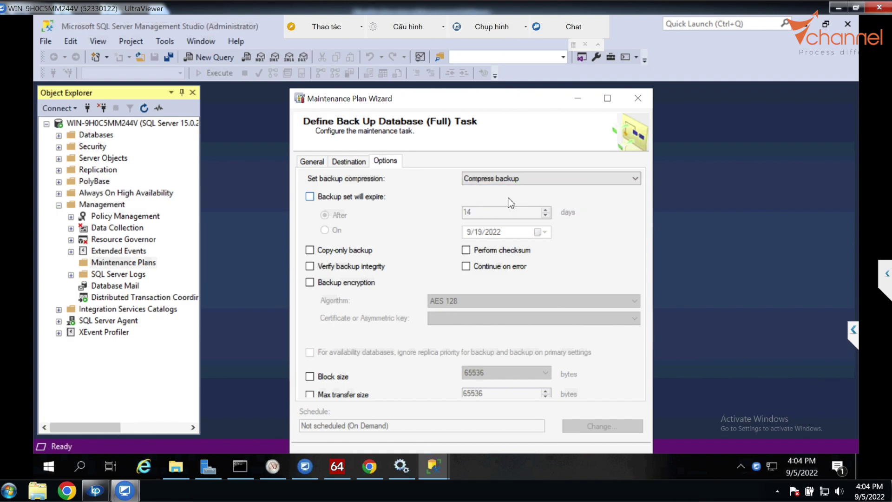
{"action": "left_click", "coordinate": [519, 438]}
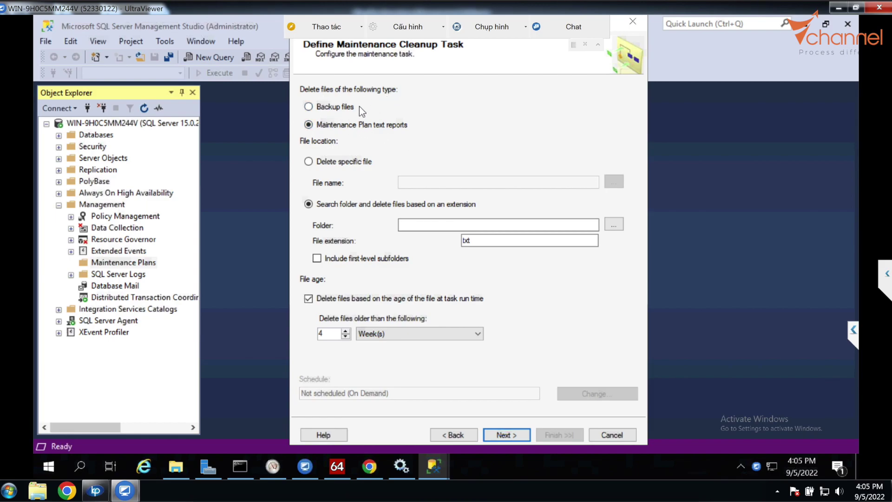
- Set the cleanup task to delete backup files located in C:\VCHANNEL SERVER BACKUP
{"action": "left_click", "coordinate": [344, 110]}
{"action": "left_click", "coordinate": [613, 224]}
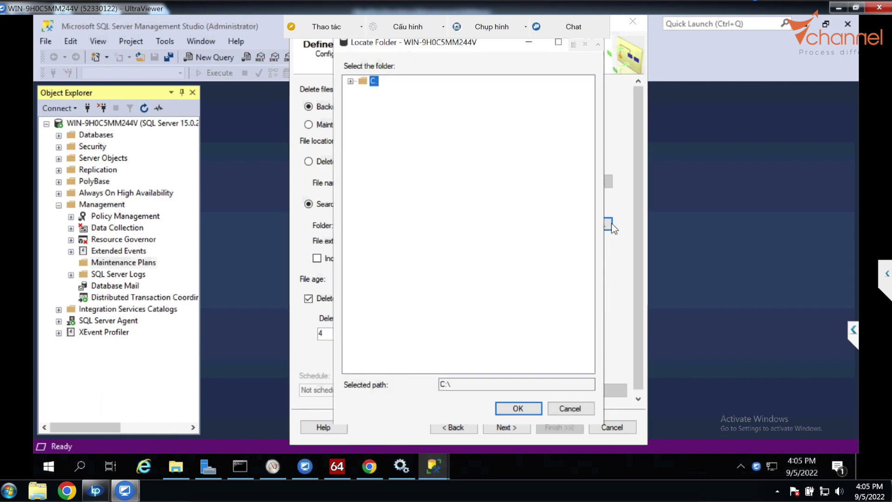
{"action": "left_click", "coordinate": [430, 205]}
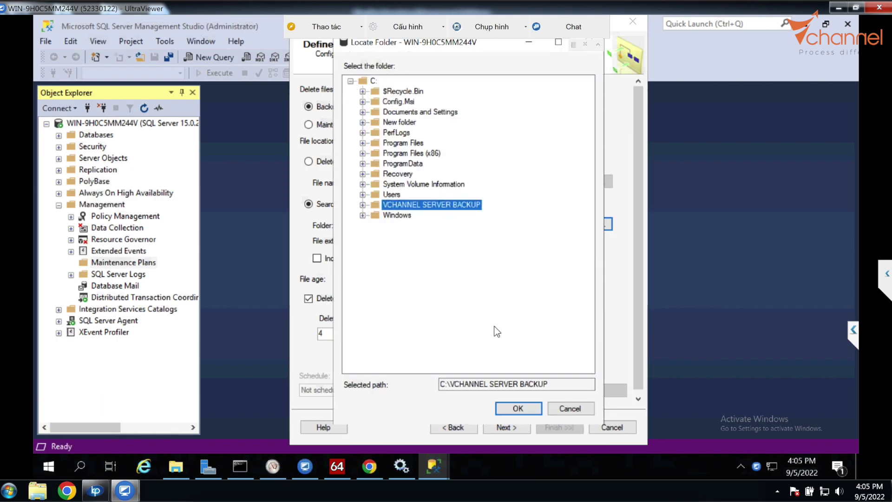
{"action": "left_click", "coordinate": [517, 409]}
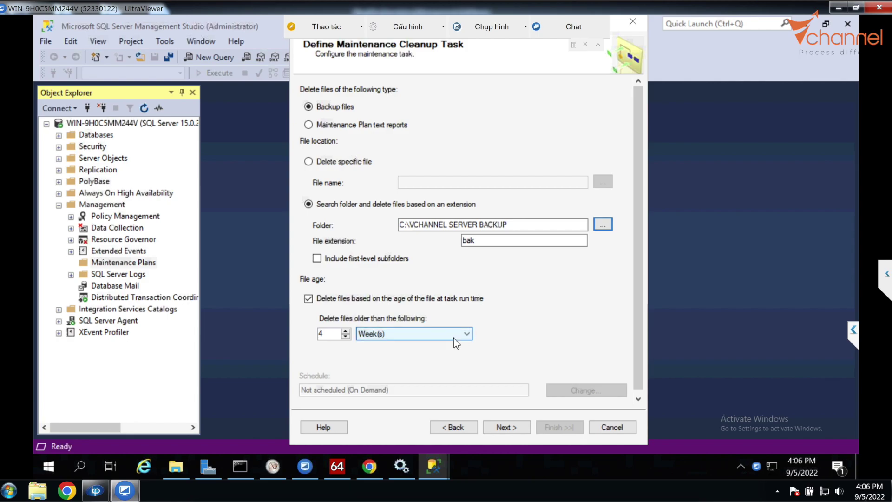
- Set the age limit for the backup files the cleanup task deletes and continue to the report options
{"action": "left_click", "coordinate": [334, 335]}
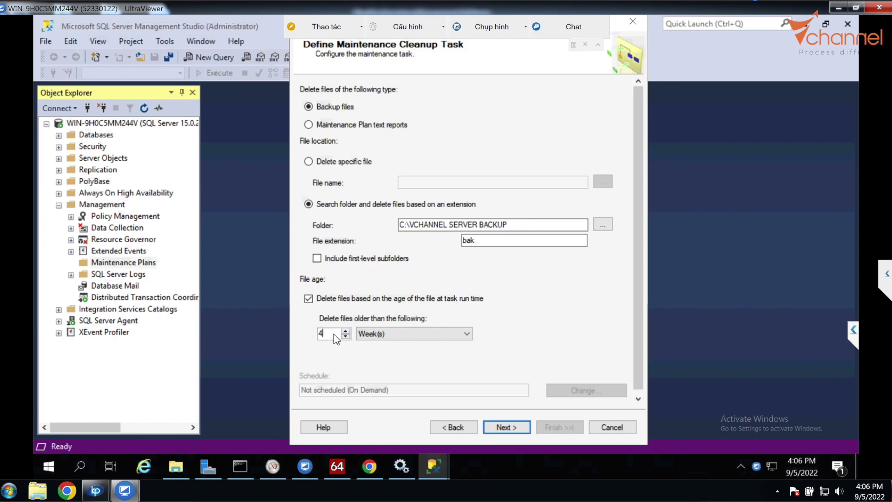
{"action": "scroll", "coordinate": [333, 333], "scroll_direction": "up", "scroll_amount": 1}
{"action": "left_click", "coordinate": [414, 334]}
{"action": "left_click", "coordinate": [449, 350]}
{"action": "key", "text": "Return"}
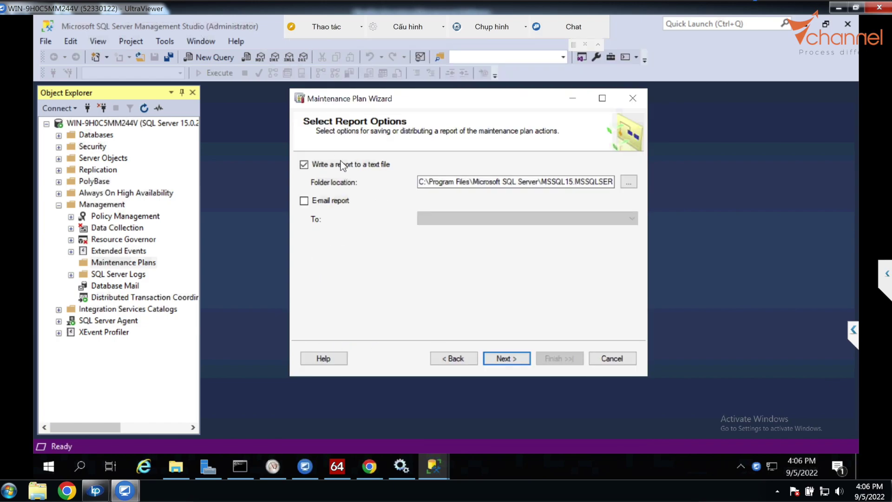
- Set the folder for the plan's text report to C:\VCHANNEL SERVER BACKUP
{"action": "left_click", "coordinate": [627, 182]}
{"action": "left_click", "coordinate": [430, 209]}
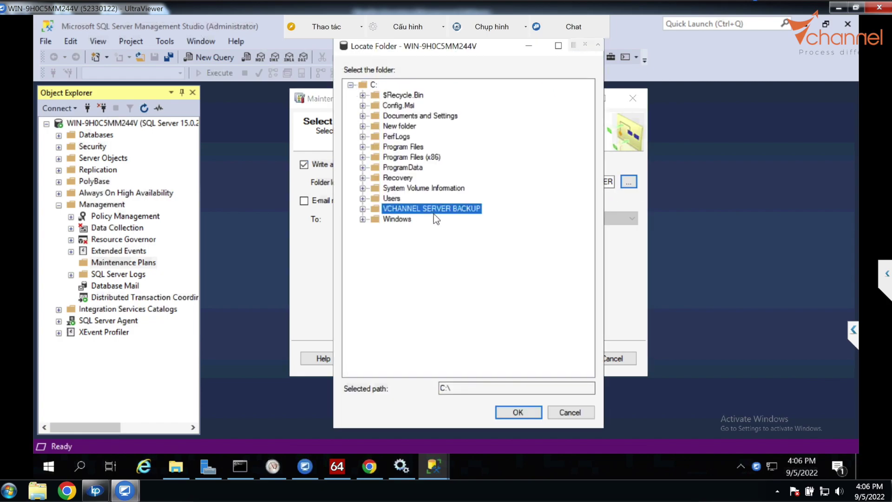
{"action": "left_click", "coordinate": [520, 412]}
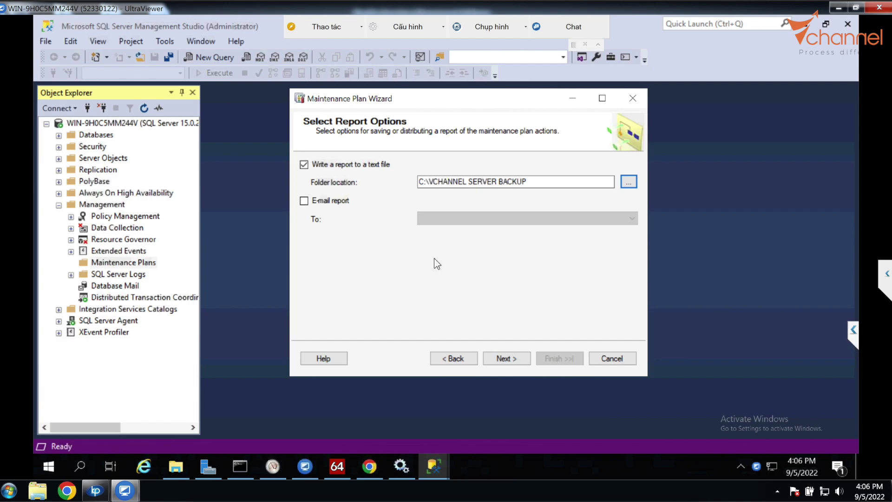
- Accept the report options, finish the wizard to create the Backup server Vchannel maintenance plan, and close it
{"action": "left_click", "coordinate": [504, 358]}
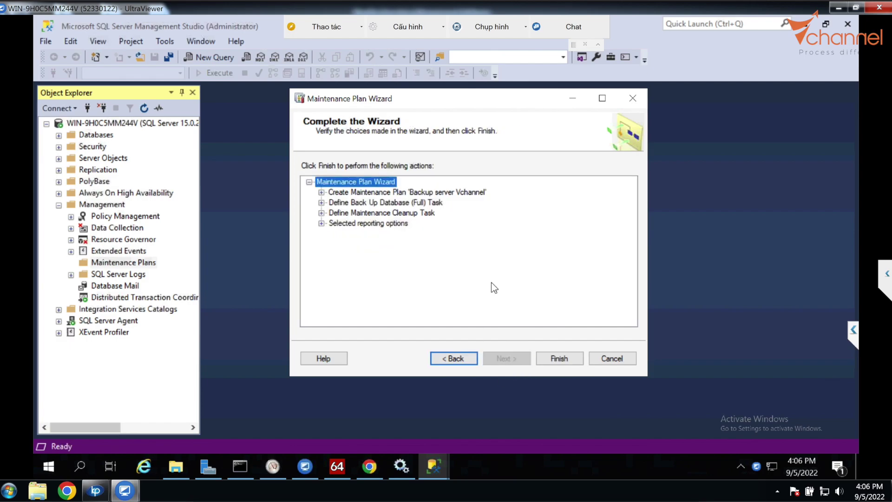
{"action": "left_click", "coordinate": [559, 358]}
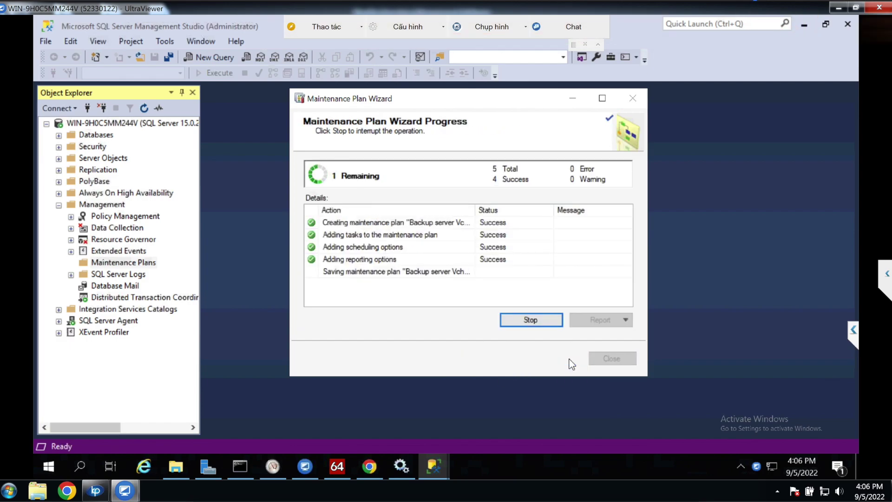
{"action": "left_click", "coordinate": [612, 358]}
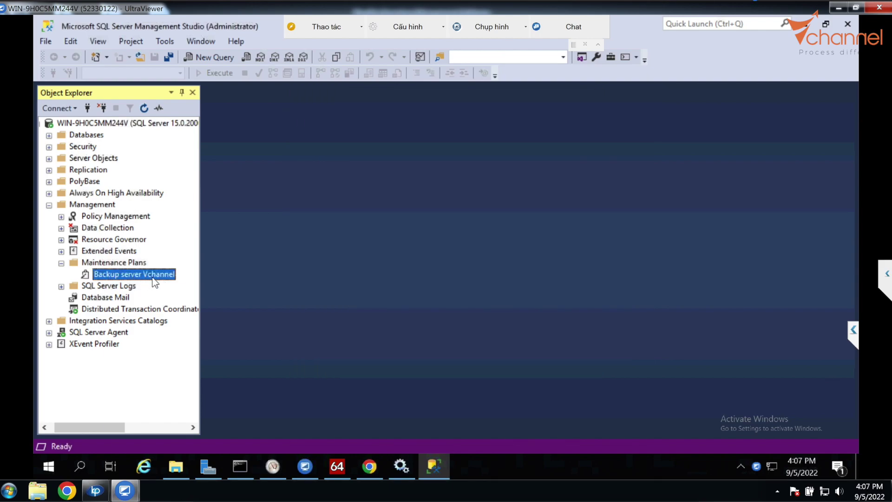
- Start the Backup server Vchannel job under SQL Server Agent and close the job progress window
{"action": "left_click", "coordinate": [51, 333]}
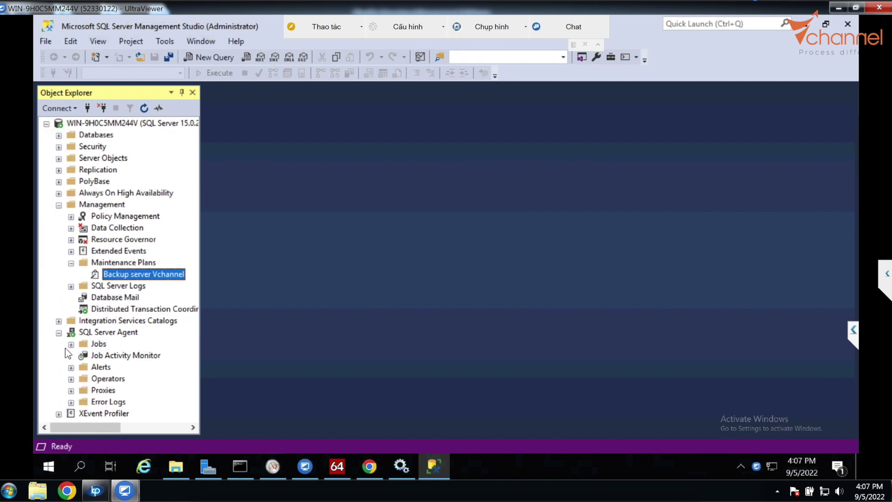
{"action": "left_click", "coordinate": [70, 344]}
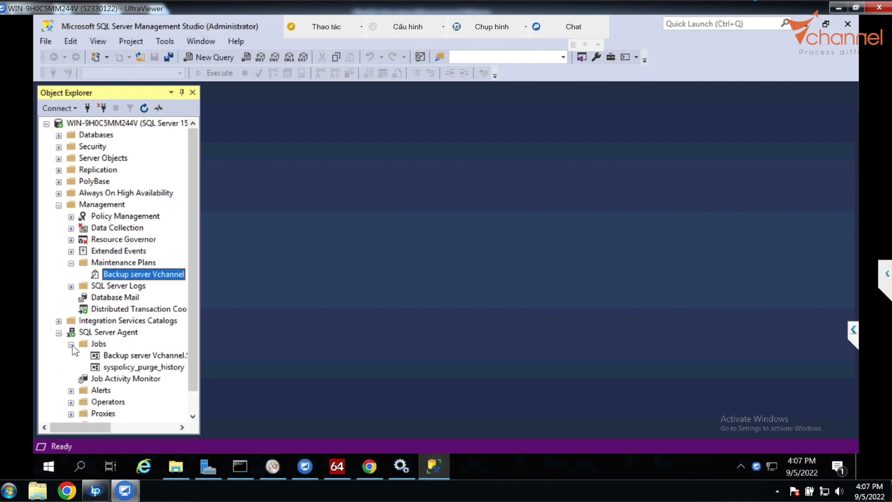
{"action": "left_click", "coordinate": [116, 360]}
{"action": "right_click", "coordinate": [151, 362]}
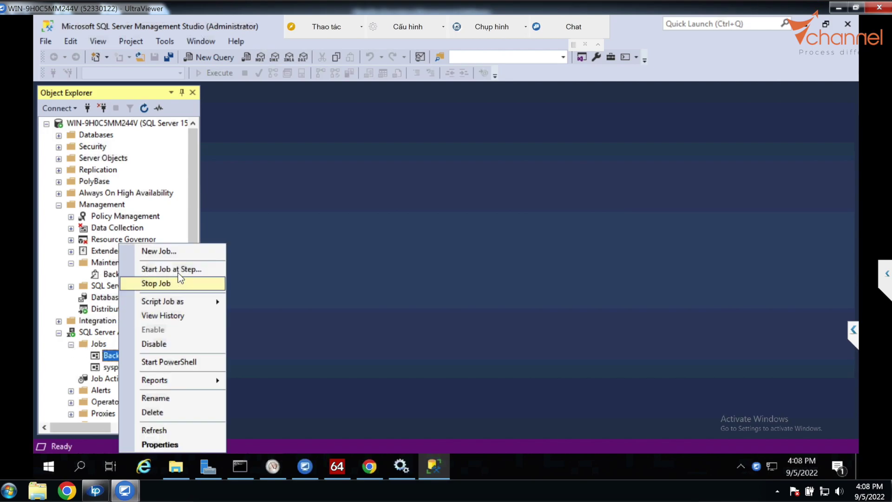
{"action": "left_click", "coordinate": [179, 272]}
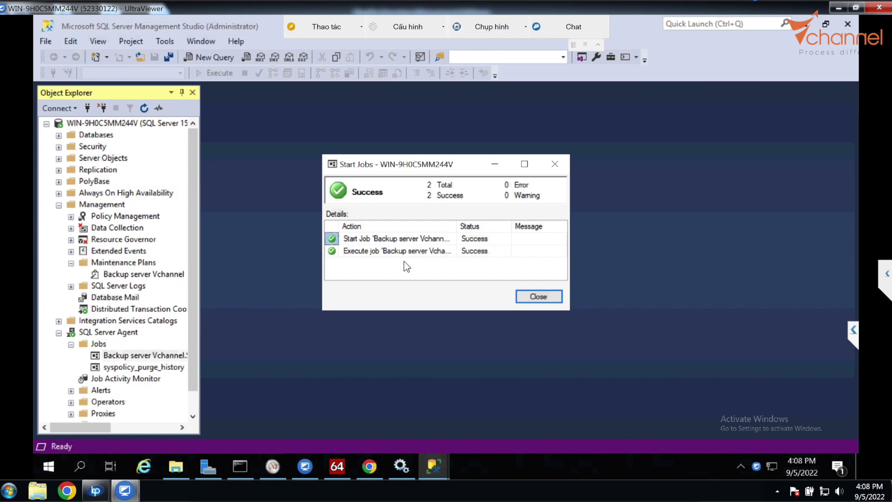
{"action": "key", "text": "Return"}
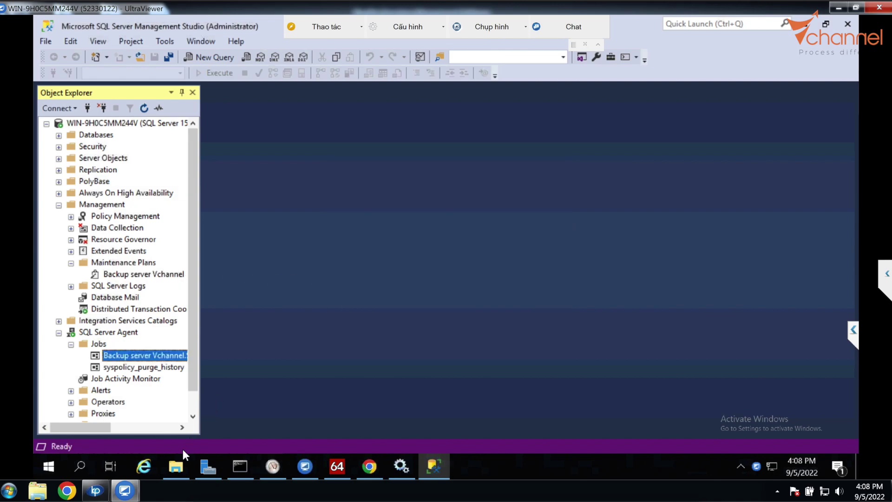
- In File Explorer, open the VCHANNEL SERVER BACKUP folder and check the backup files created by the job
{"action": "left_click", "coordinate": [176, 466]}
{"action": "double_click", "coordinate": [353, 317]}
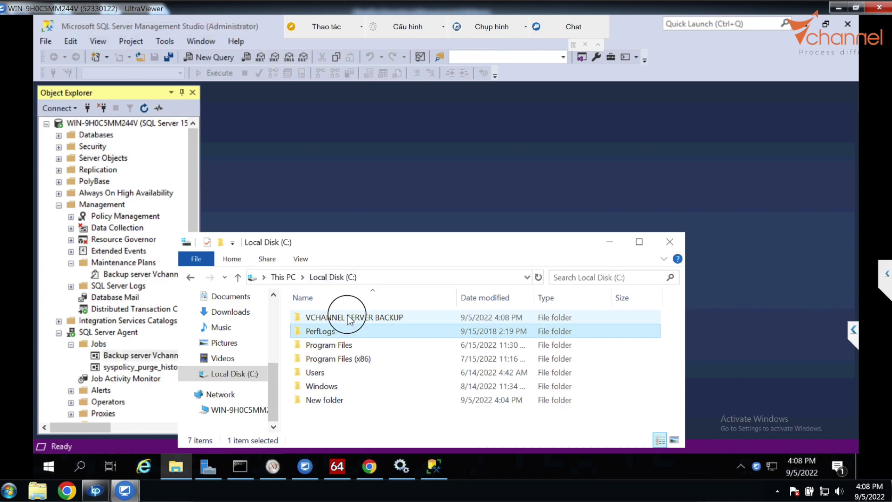
{"action": "left_click_drag", "start_coordinate": [528, 248], "coordinate": [519, 148]}
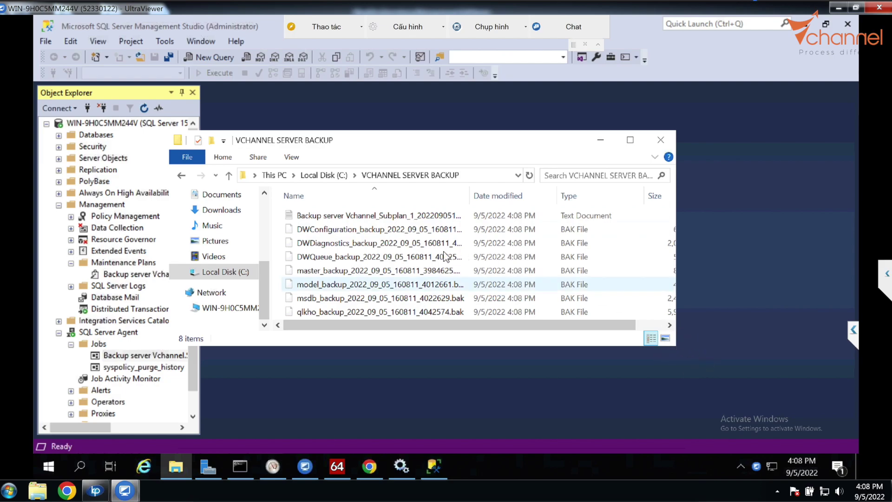
{"action": "left_click", "coordinate": [421, 257]}
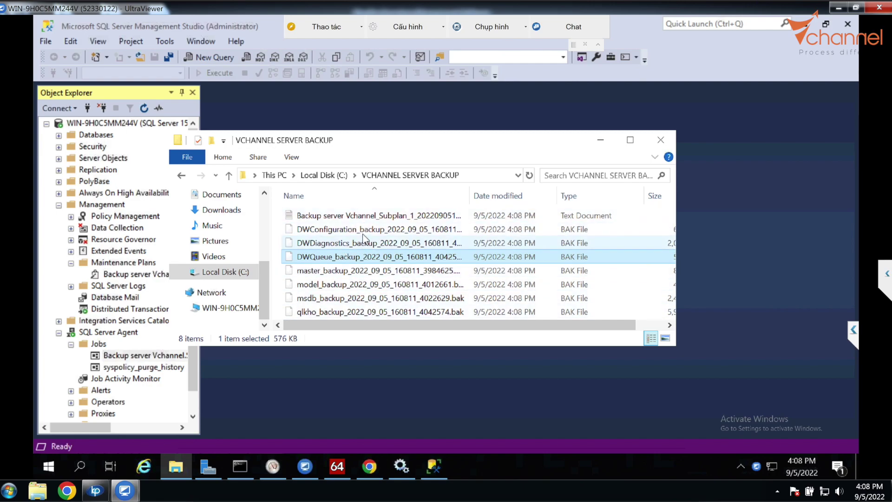
{"action": "left_click", "coordinate": [339, 181]}
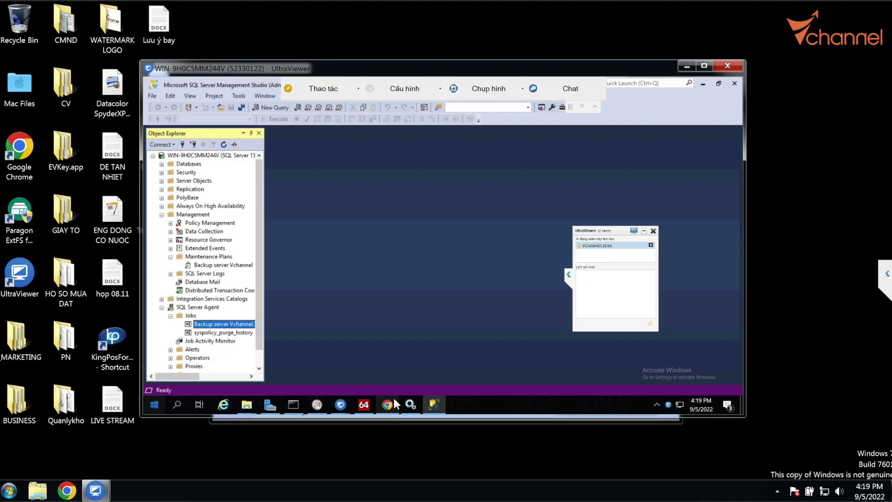
- Bring up Local Disk (C:) in File Explorer to look at the backup folder again
{"action": "left_click", "coordinate": [246, 404]}
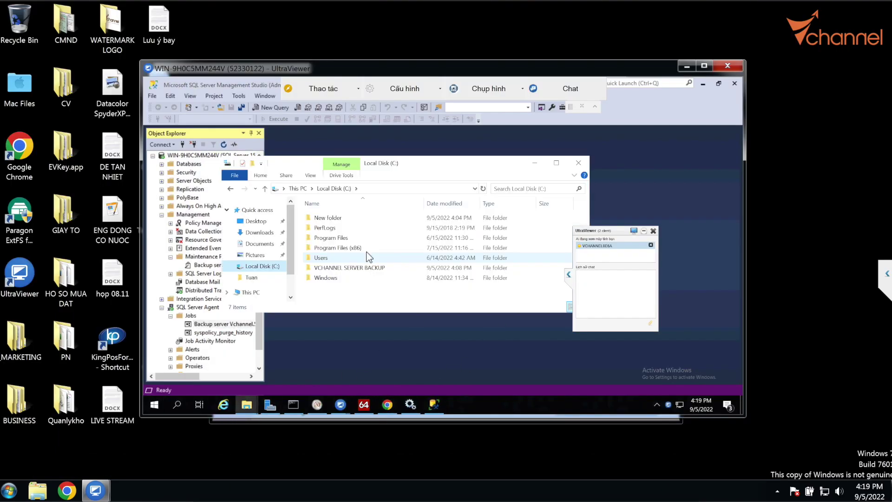